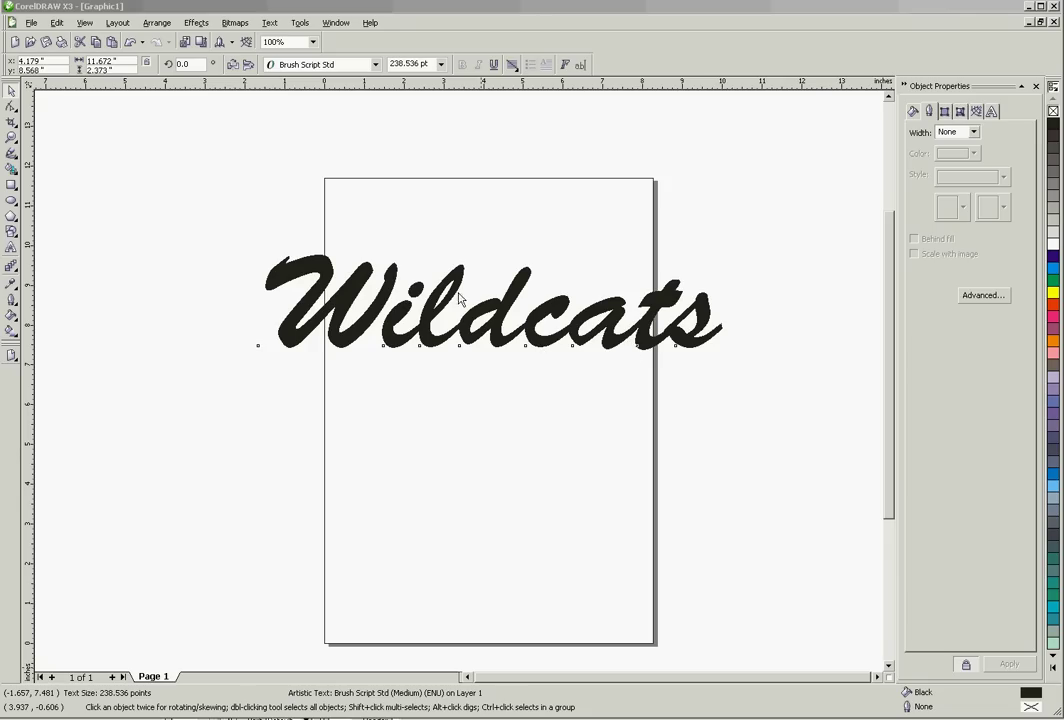
# Step: Switch to Wireframe view and zoom in to inspect the Wildcats letter overlaps, then zoom back out
pyautogui.click(86, 23)
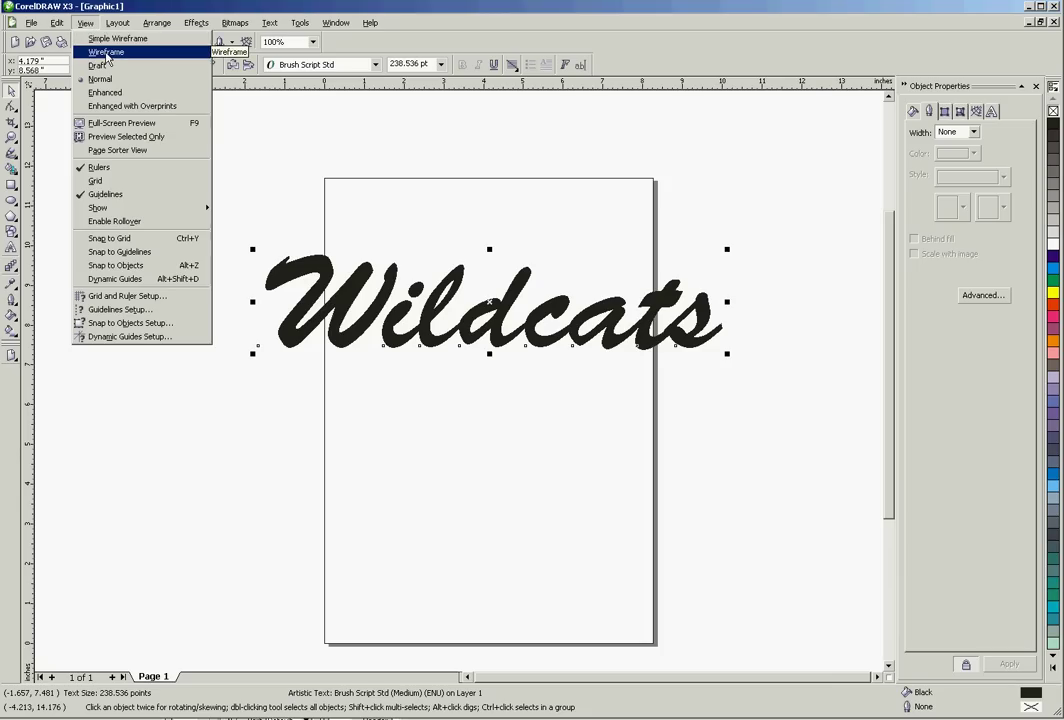
pyautogui.click(106, 52)
pyautogui.scroll(1, 458, 380)
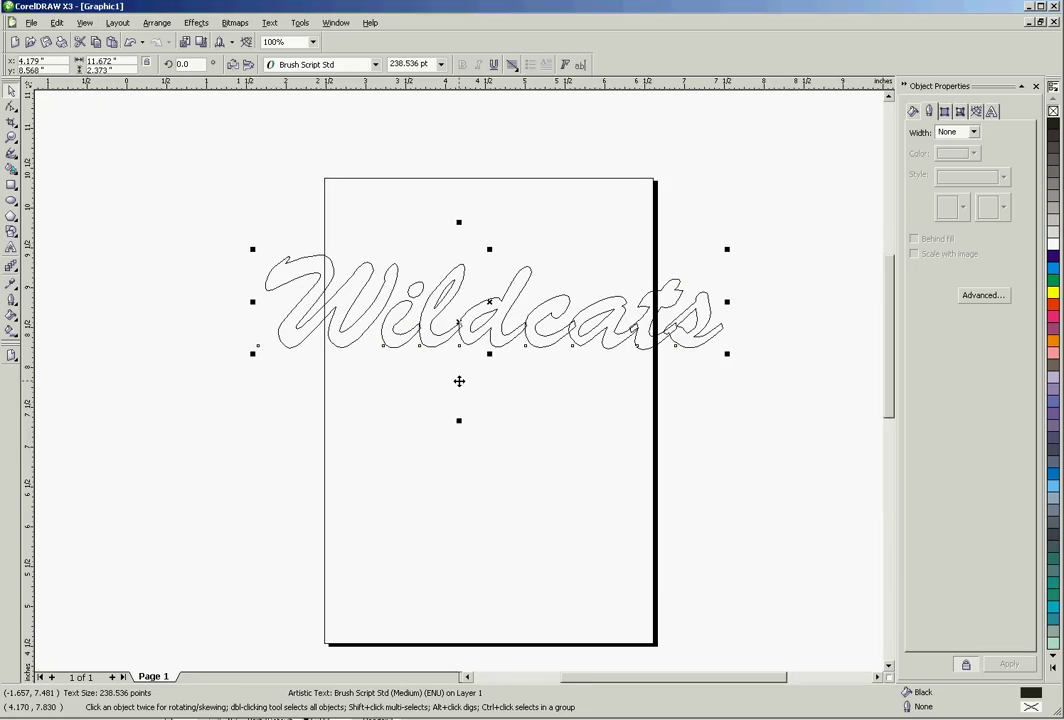
pyautogui.scroll(1, 458, 380)
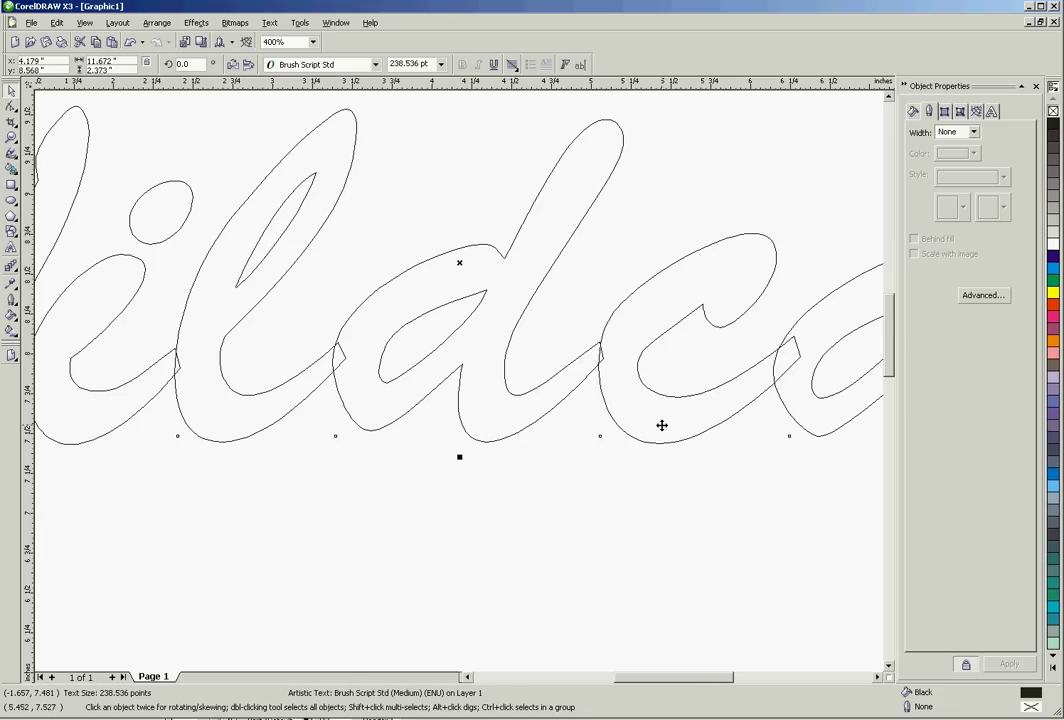
pyautogui.moveTo(691, 677); pyautogui.dragTo(735, 672)
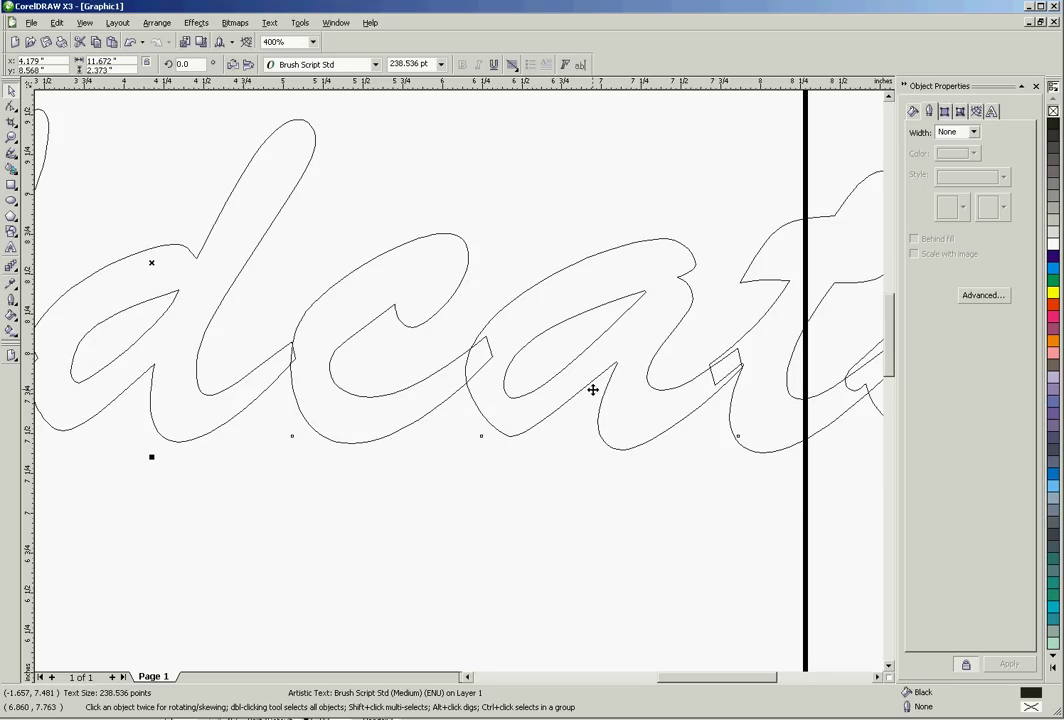
pyautogui.scroll(-2, 459, 387)
pyautogui.scroll(-2, 459, 387)
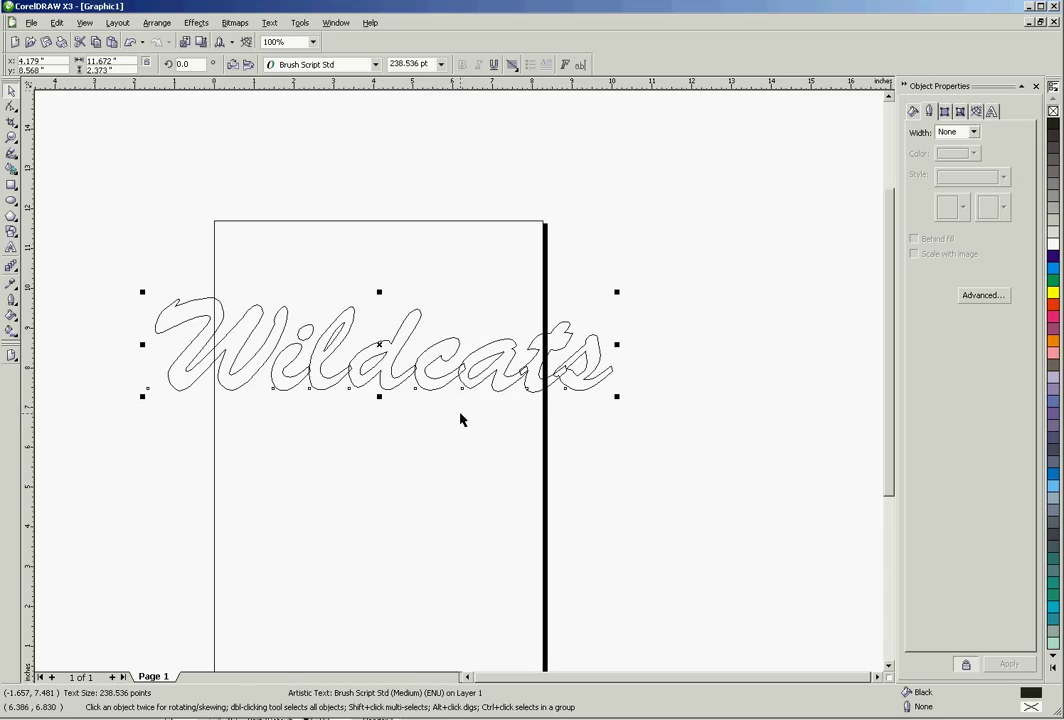
# Step: Break the Wildcats artistic text apart into eight letters and marquee-select all of them
pyautogui.click(157, 24)
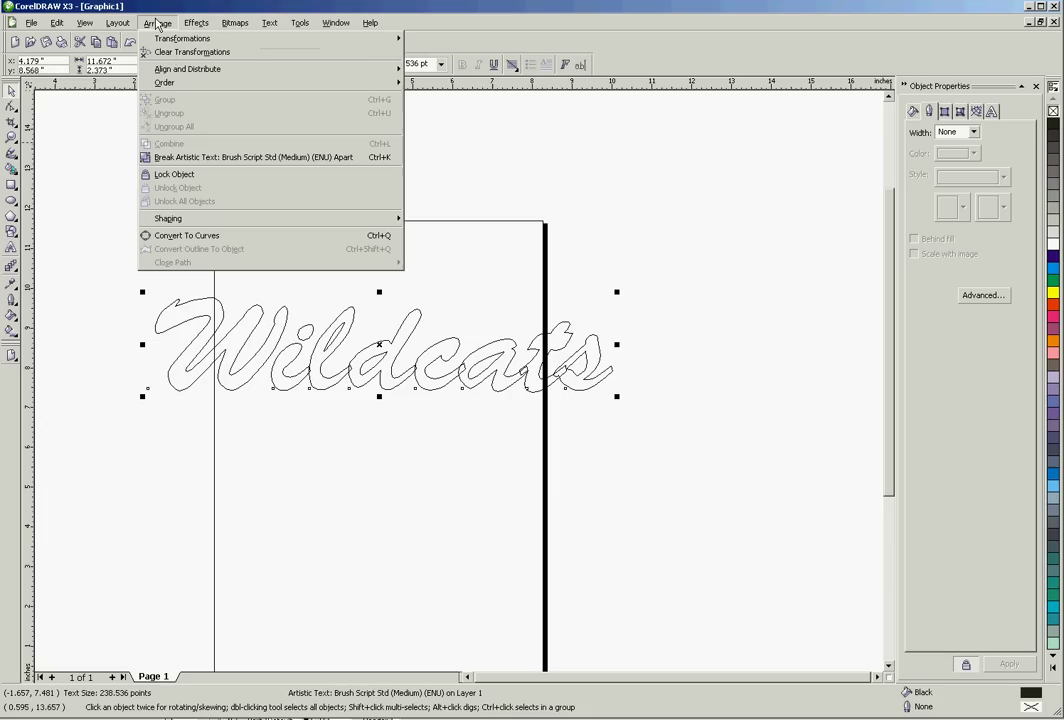
pyautogui.click(189, 162)
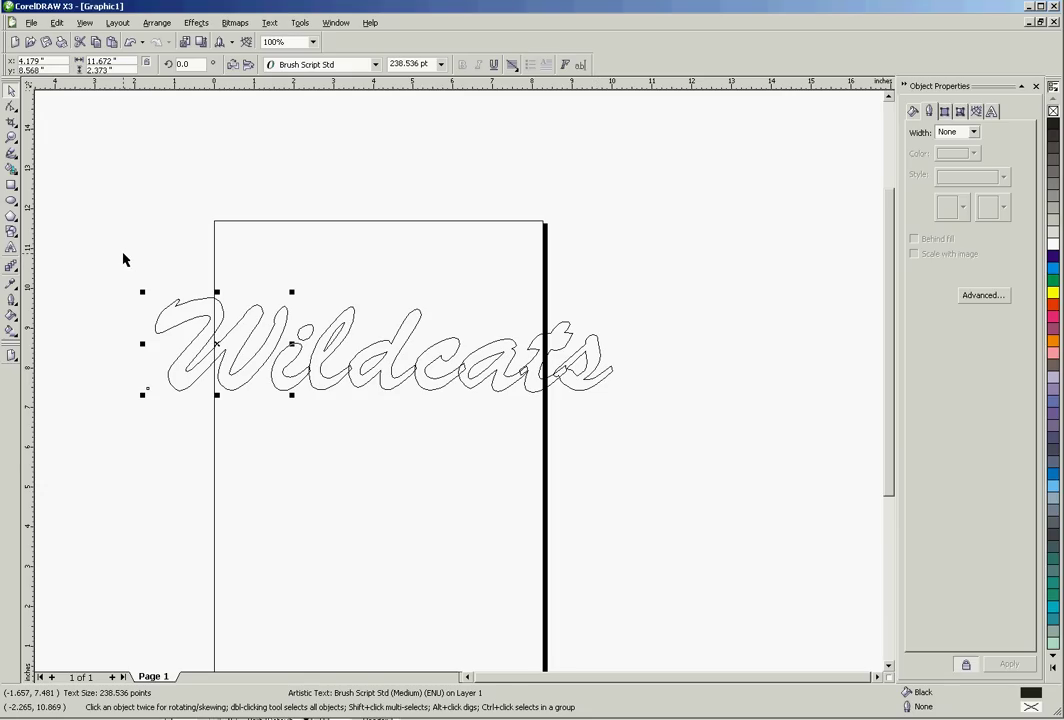
pyautogui.moveTo(124, 255); pyautogui.dragTo(632, 411)
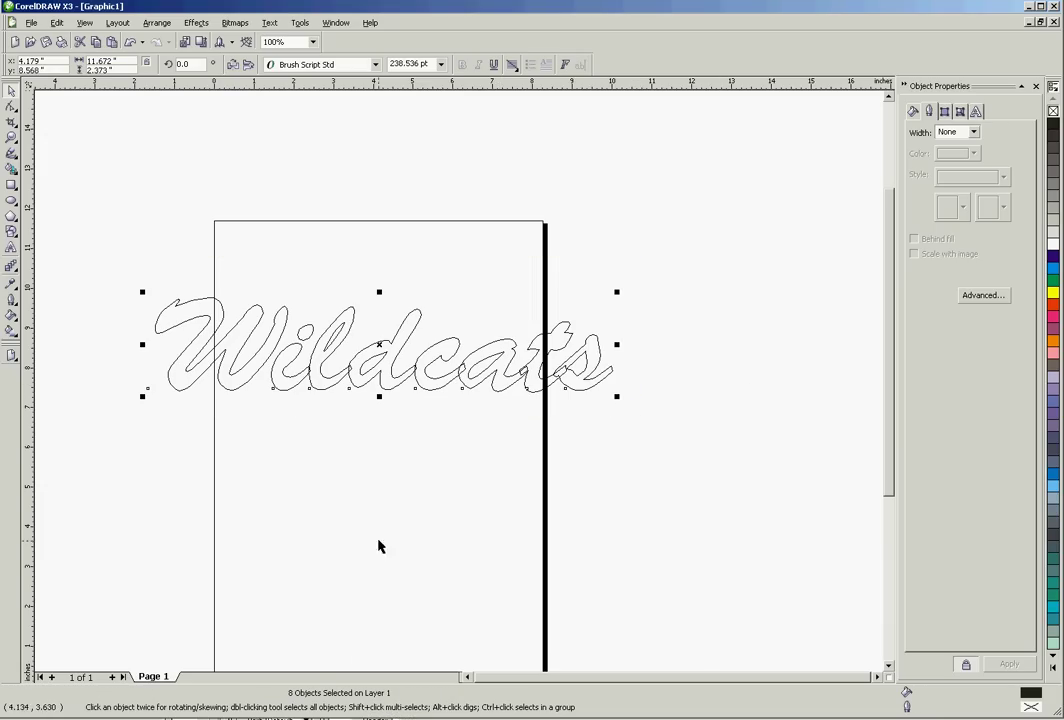
# Step: Apply Convert To Curves to all eight selected Wildcats letters
pyautogui.click(157, 22)
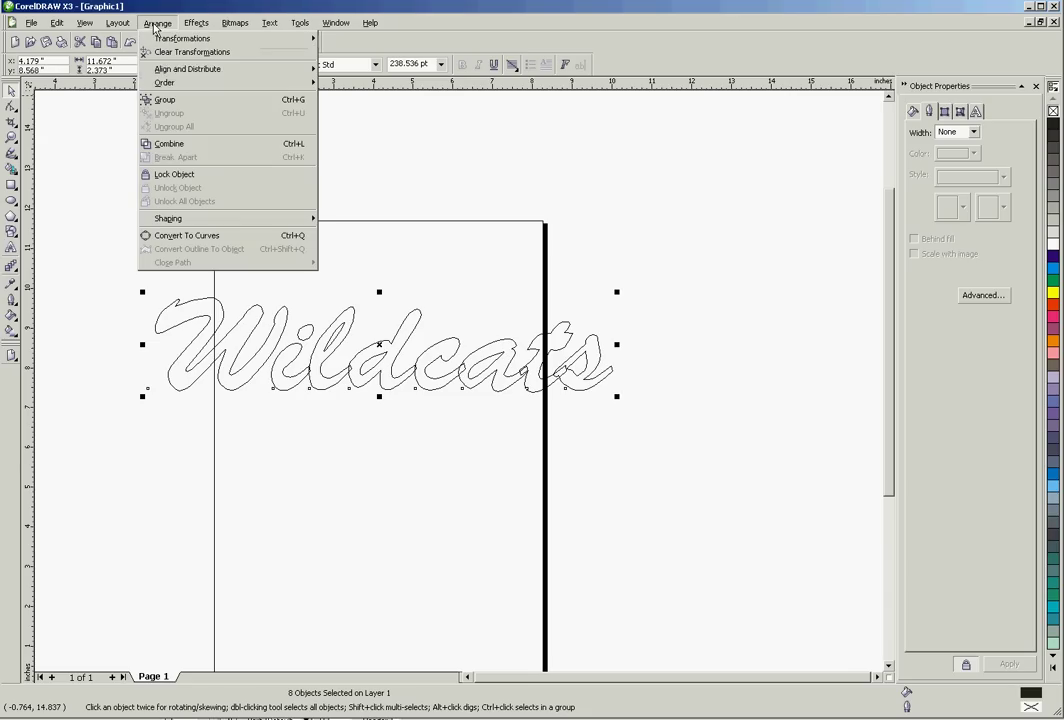
pyautogui.click(205, 236)
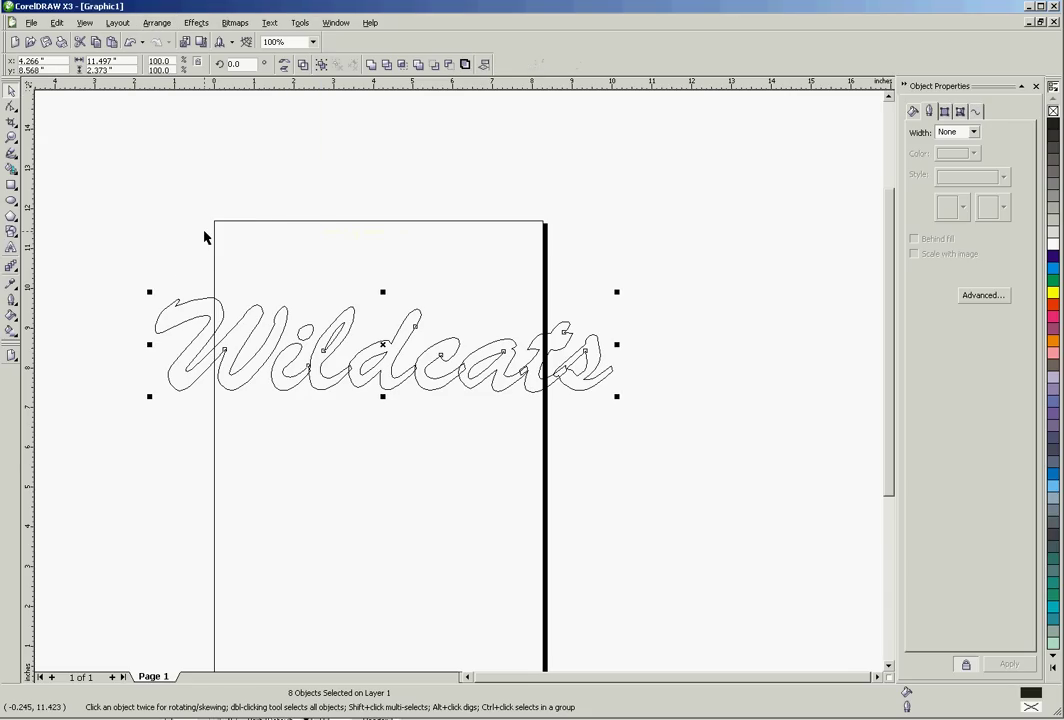
# Step: Weld the letters into a single 141-node curve and zoom in to check its joins
pyautogui.click(371, 66)
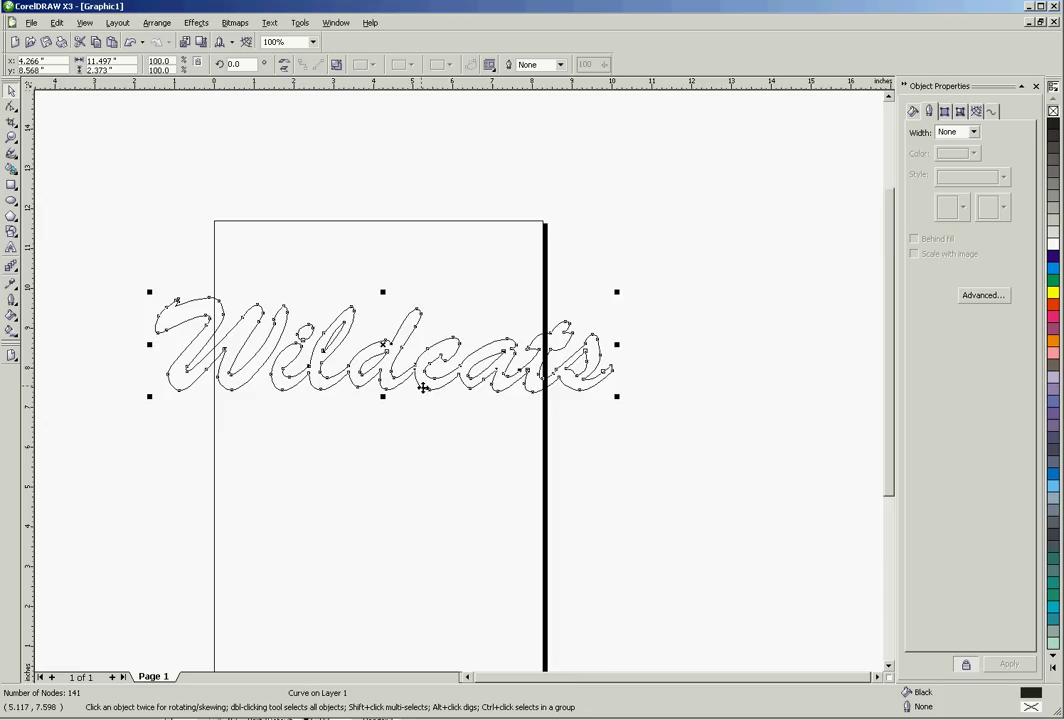
pyautogui.scroll(2, 456, 380)
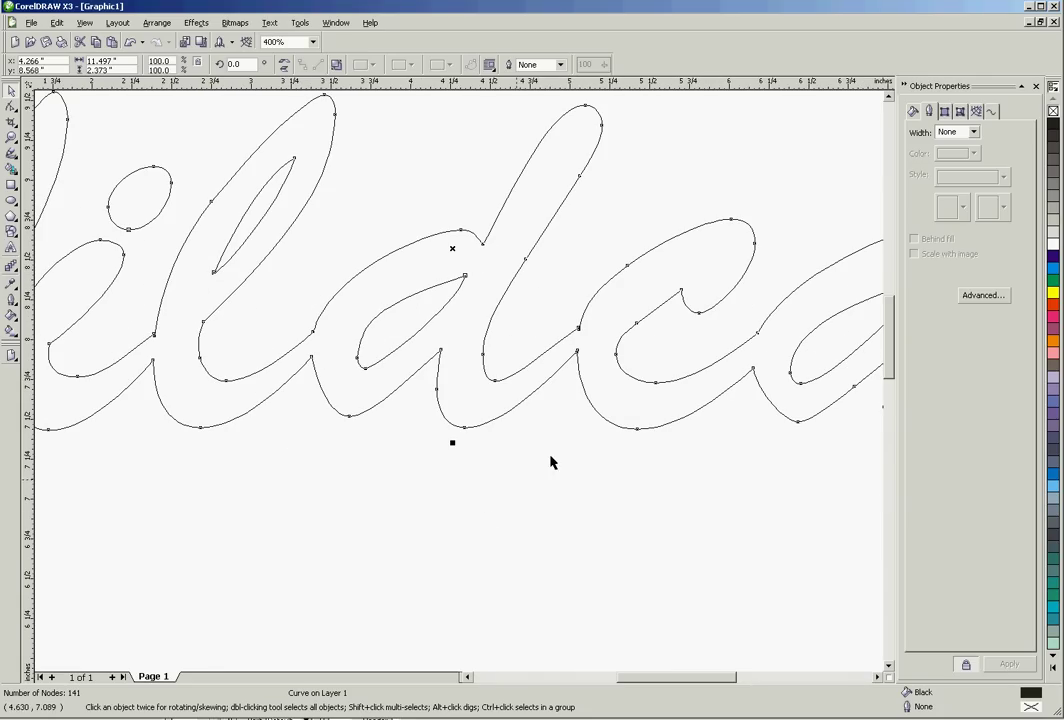
pyautogui.scroll(-1, 458, 380)
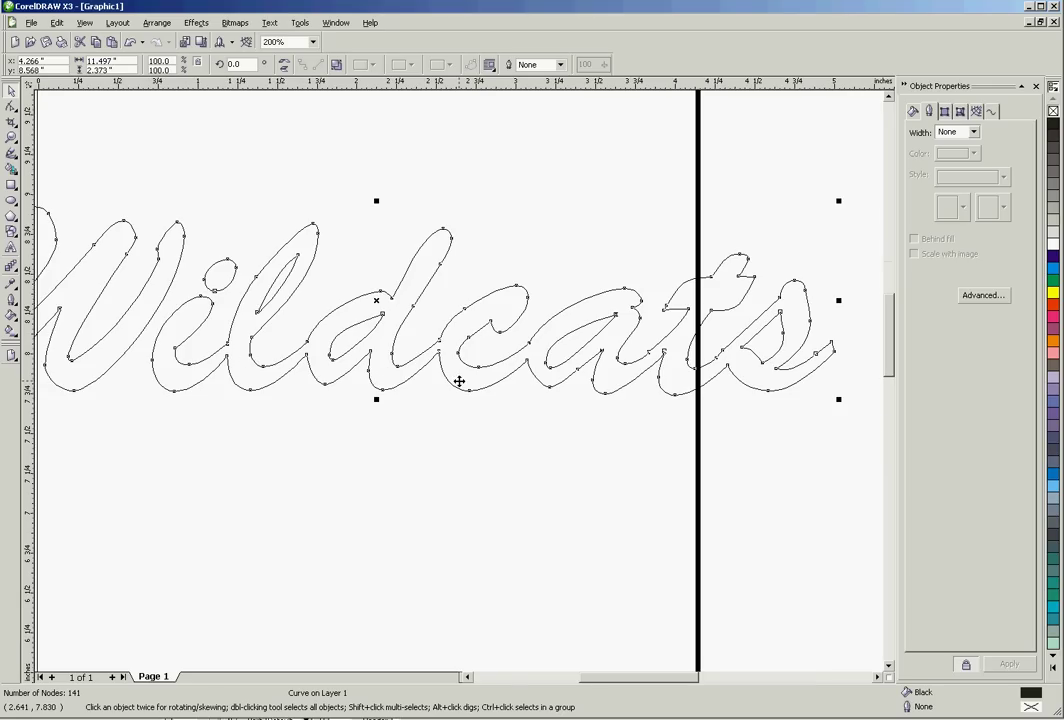
pyautogui.scroll(1, 458, 380)
pyautogui.moveTo(636, 684); pyautogui.dragTo(755, 683)
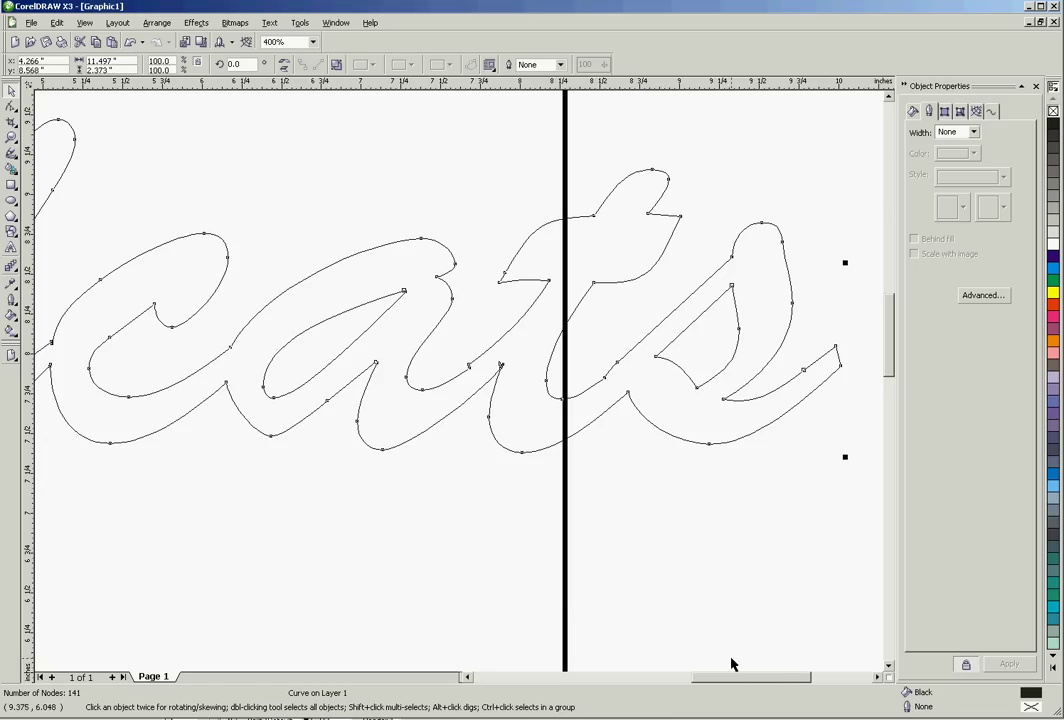
pyautogui.scroll(1, 458, 380)
pyautogui.scroll(1, 458, 380)
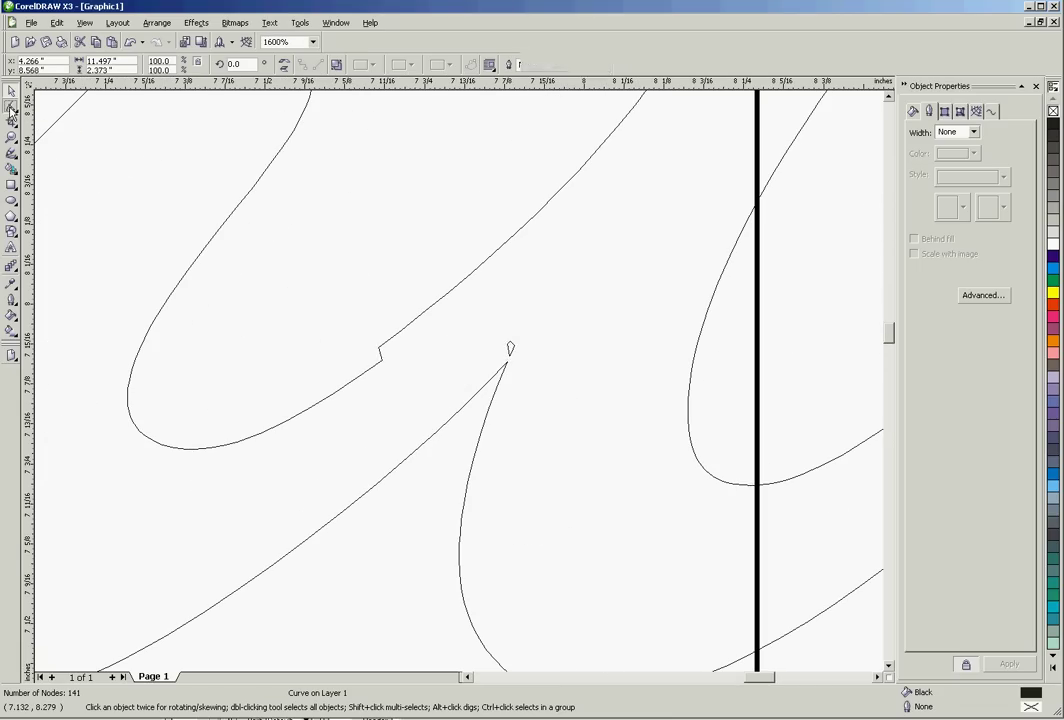
# Step: With the Shape tool, delete the stray node at the jagged notch, leaving 140 nodes
pyautogui.click(10, 106)
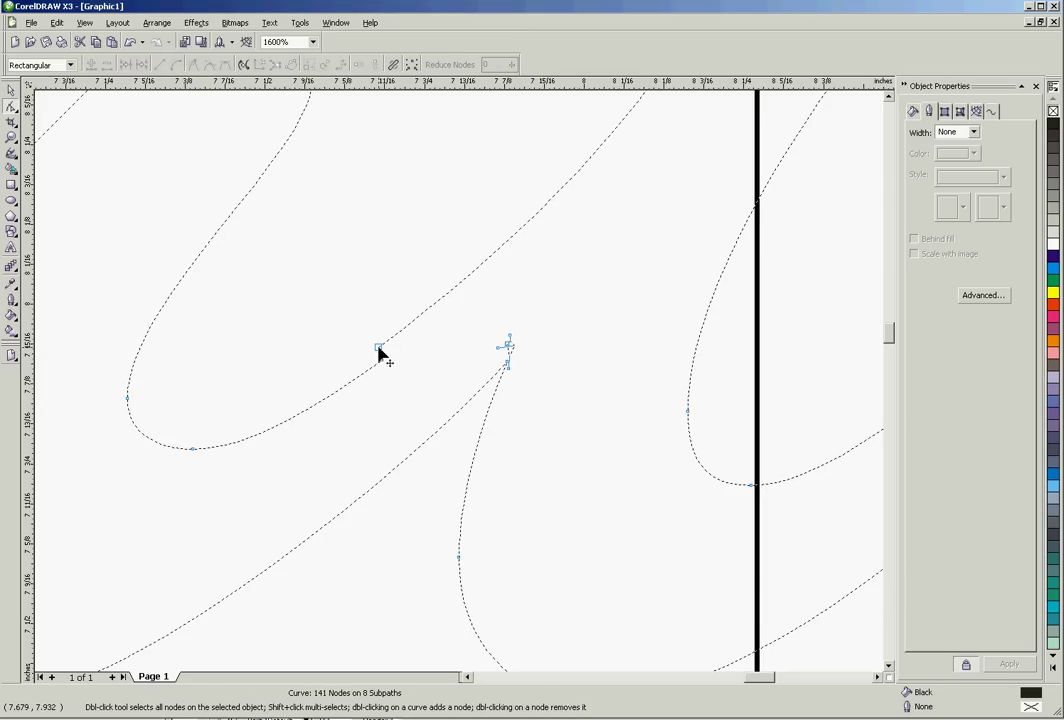
pyautogui.moveTo(379, 348); pyautogui.dragTo(393, 349)
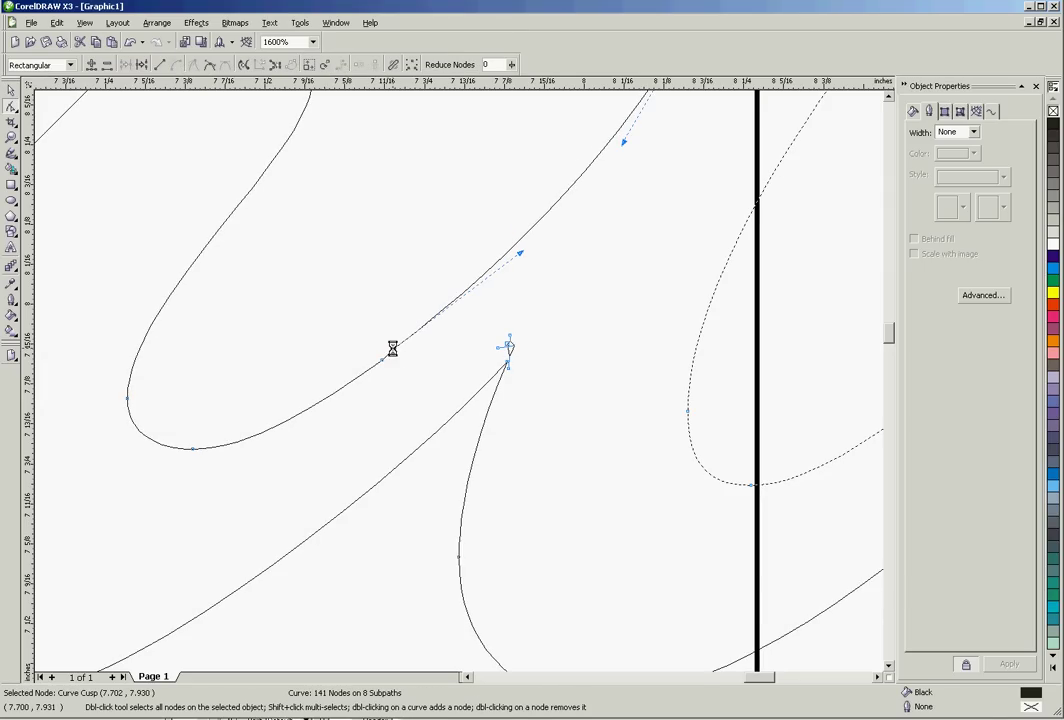
pyautogui.press('Delete')
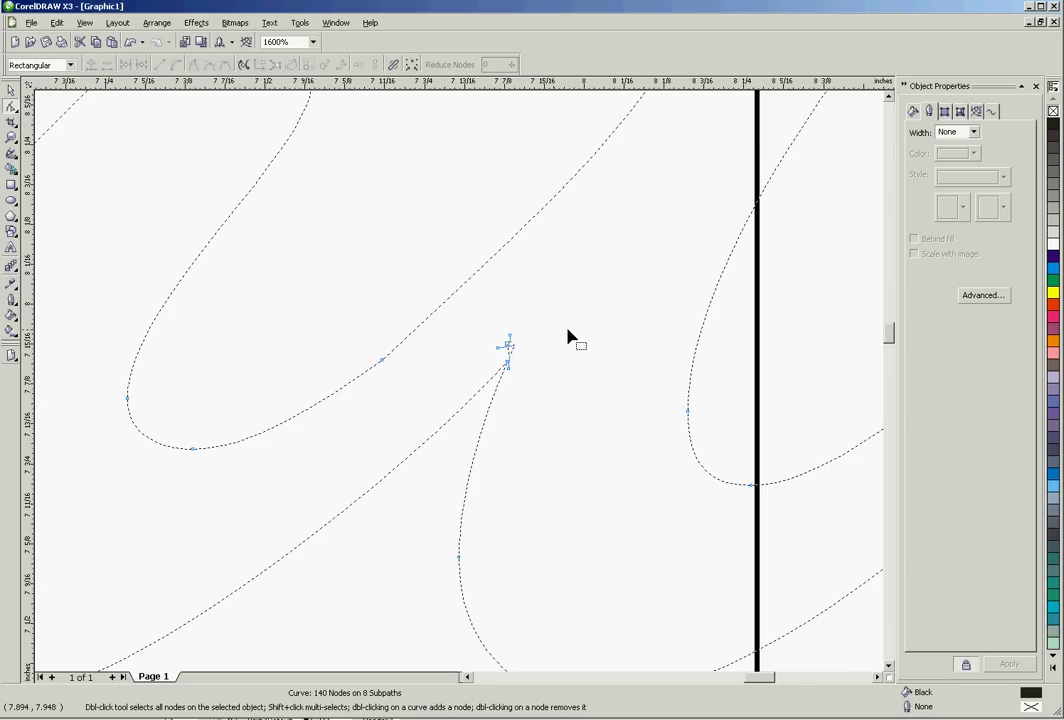
# Step: Zoom to 6400% and delete the tiny four-node loop, leaving 136 nodes on 7 subpaths
pyautogui.scroll(3, 465, 383)
pyautogui.moveTo(426, 305); pyautogui.dragTo(425, 312)
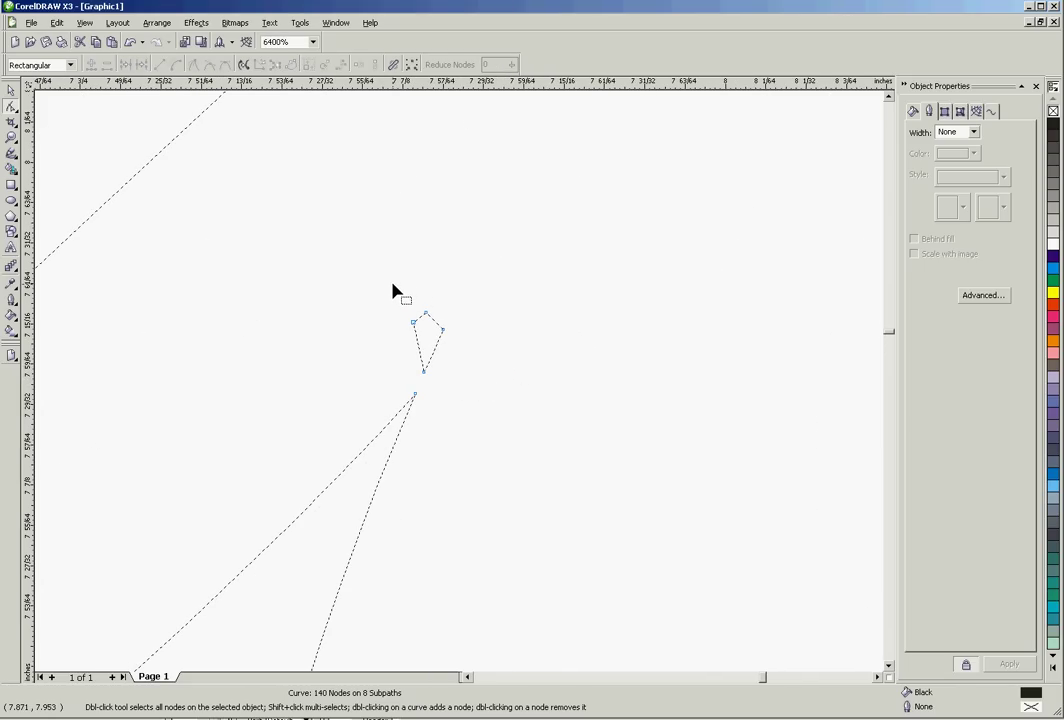
pyautogui.moveTo(392, 285); pyautogui.dragTo(457, 383)
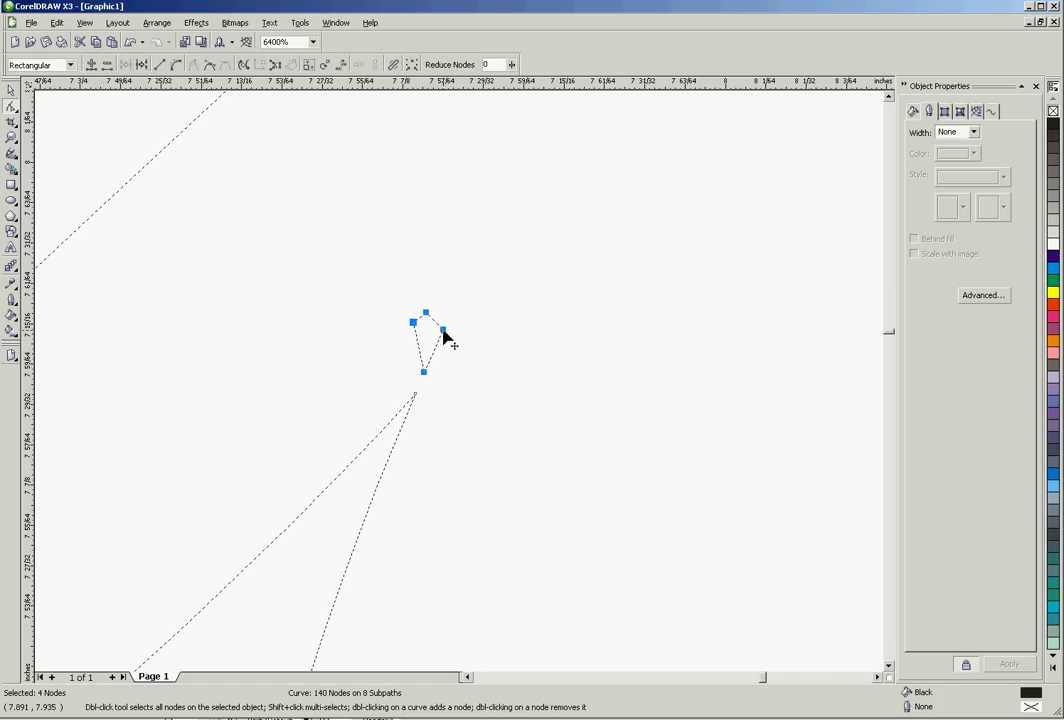
pyautogui.rightClick(443, 331)
pyautogui.click(462, 352)
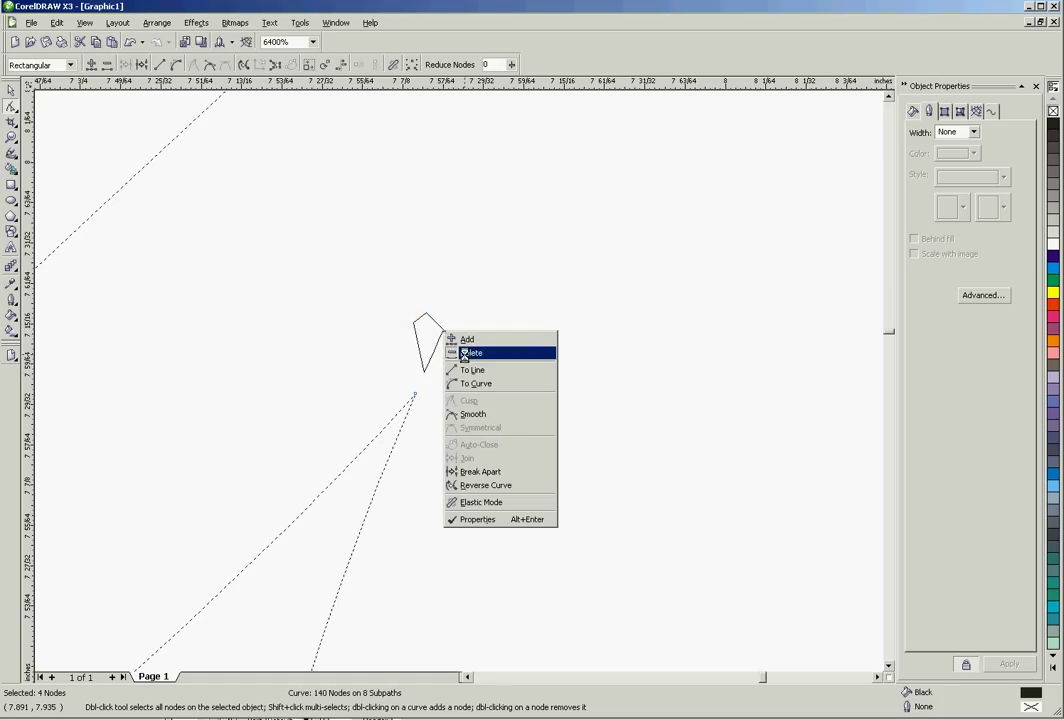
pyautogui.scroll(-3, 458, 380)
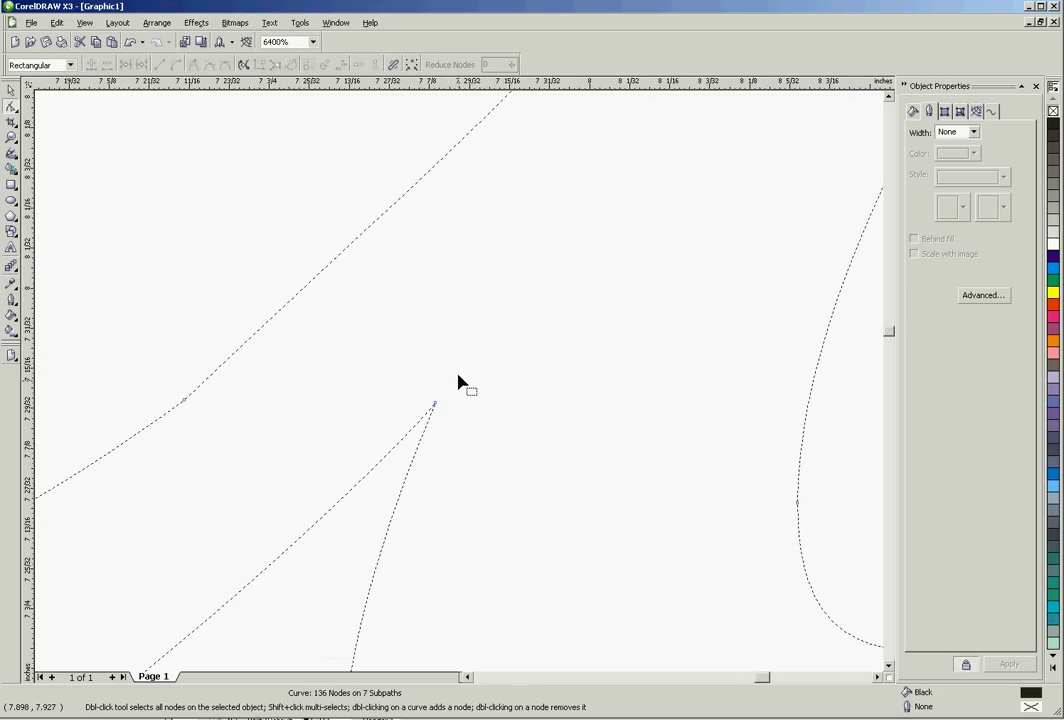
pyautogui.scroll(-5, 458, 390)
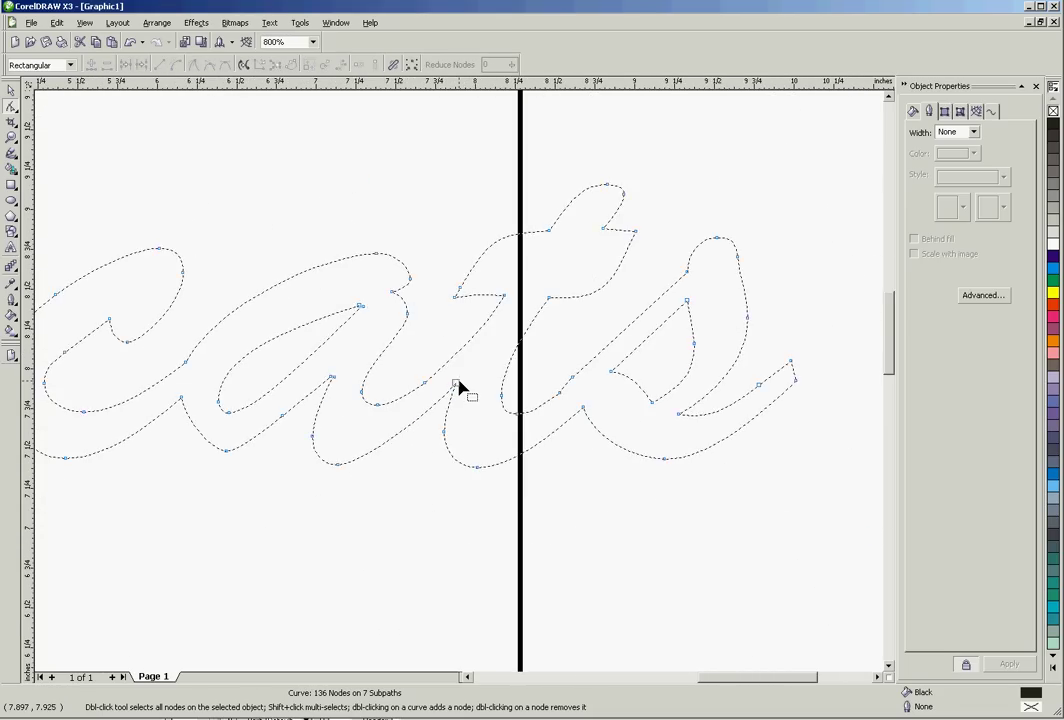
pyautogui.scroll(-3, 458, 390)
pyautogui.hotkey('ctrl', 'a')
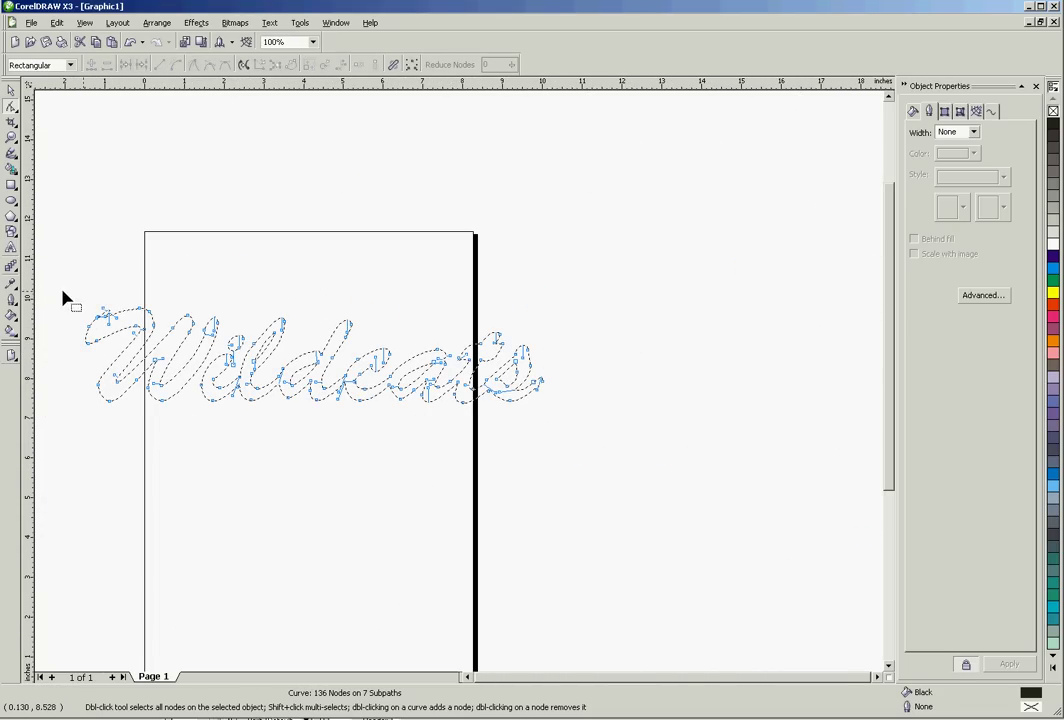